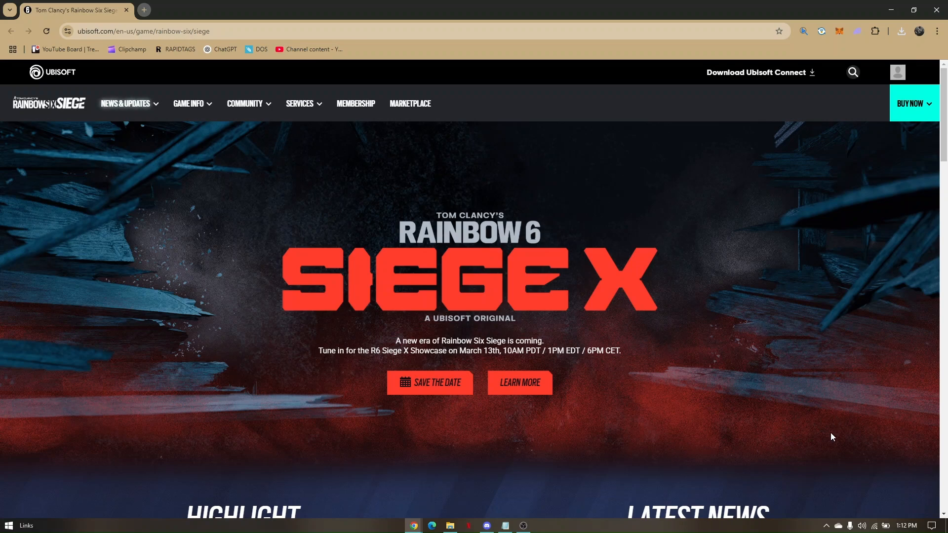
View the taskbar Wi‑Fi flyout confirming Mi 10 Pro is connected and secured.
left_click(875, 526)
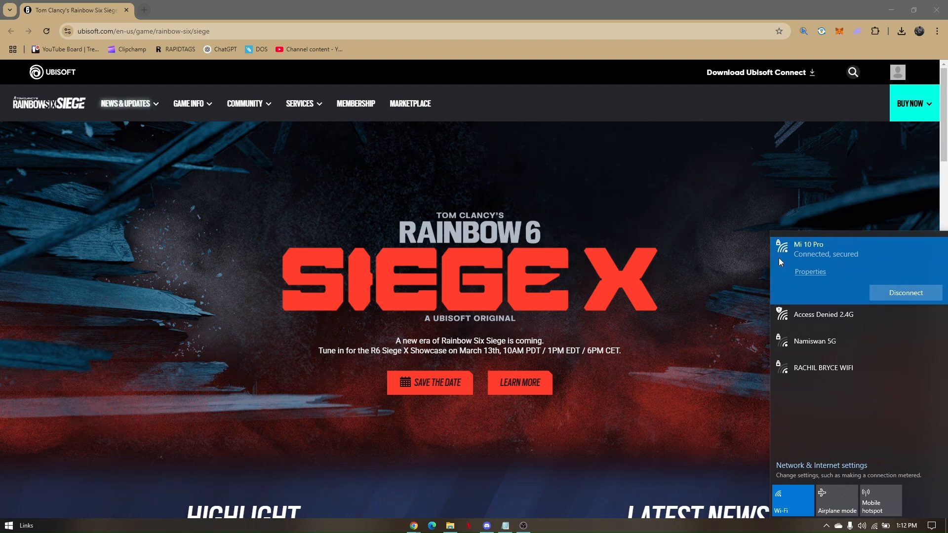
Dismiss the network flyout to return to the Rainbow Six Siege page.
left_click(708, 254)
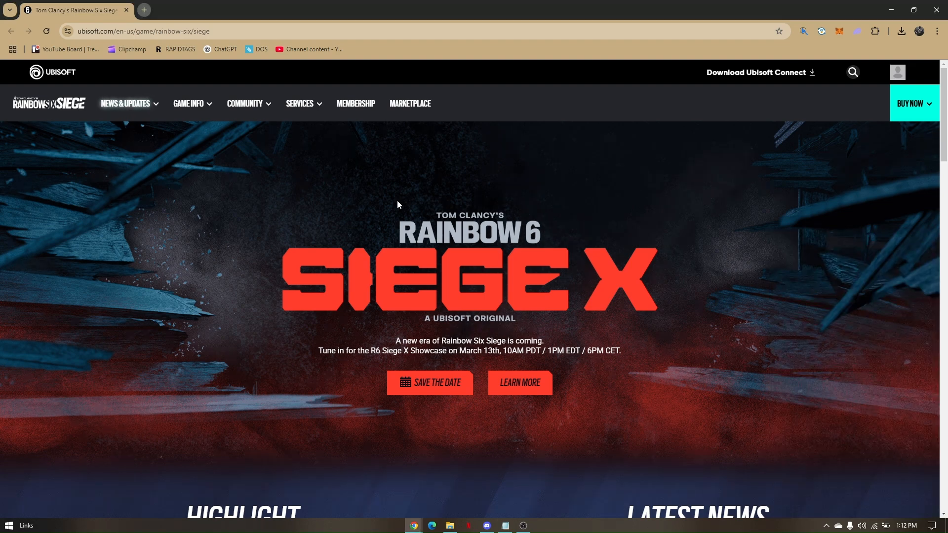
scroll(366, 192, "down", 5)
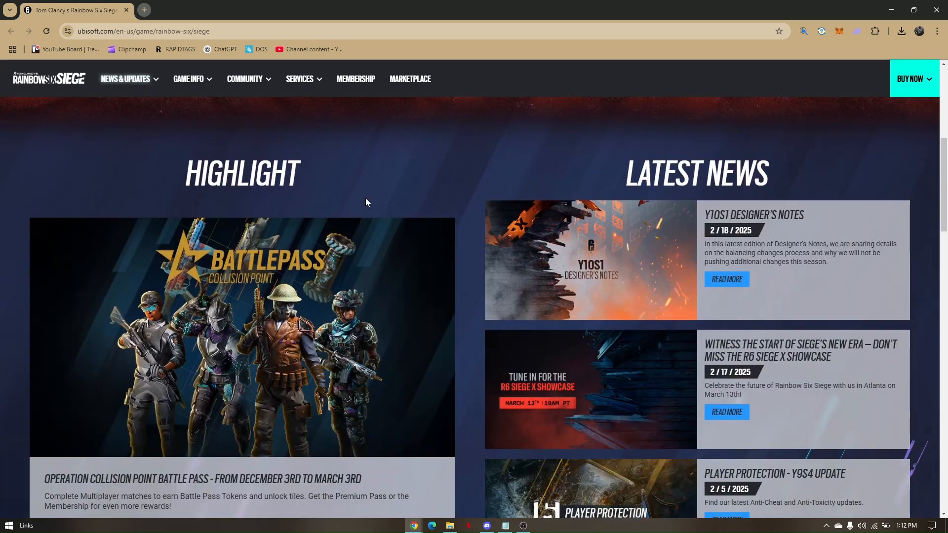
scroll(365, 198, "up", 2)
scroll(372, 200, "up", 3)
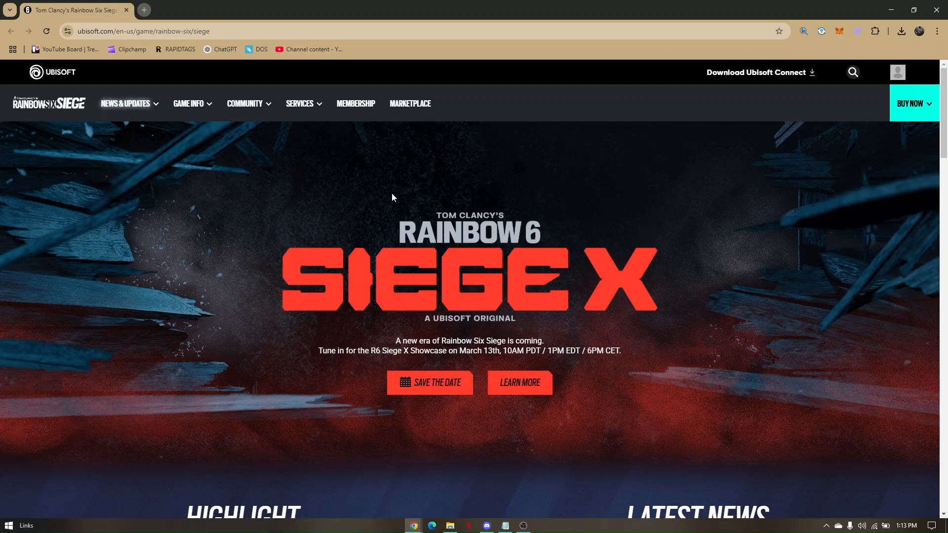
Minimize Chrome and OBS Studio so only the desktop remains.
left_click(892, 10)
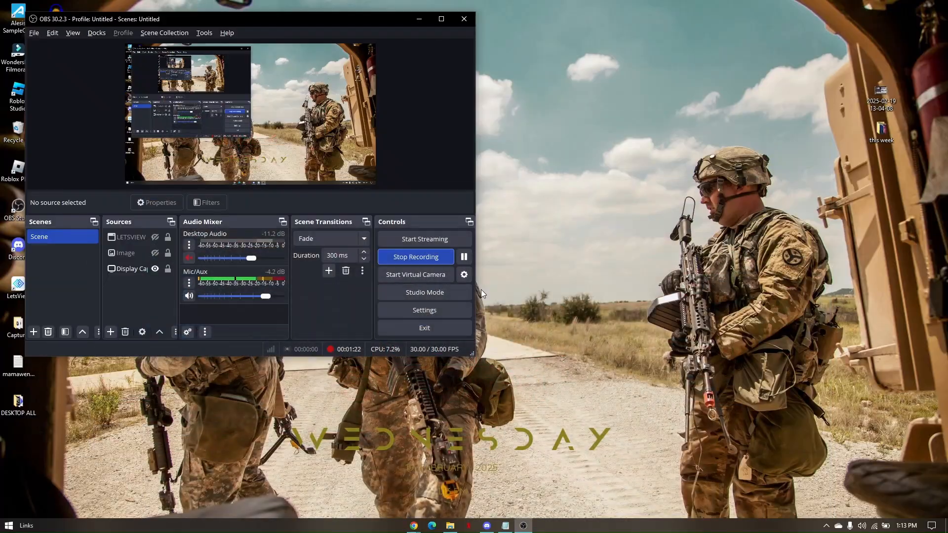
left_click(417, 21)
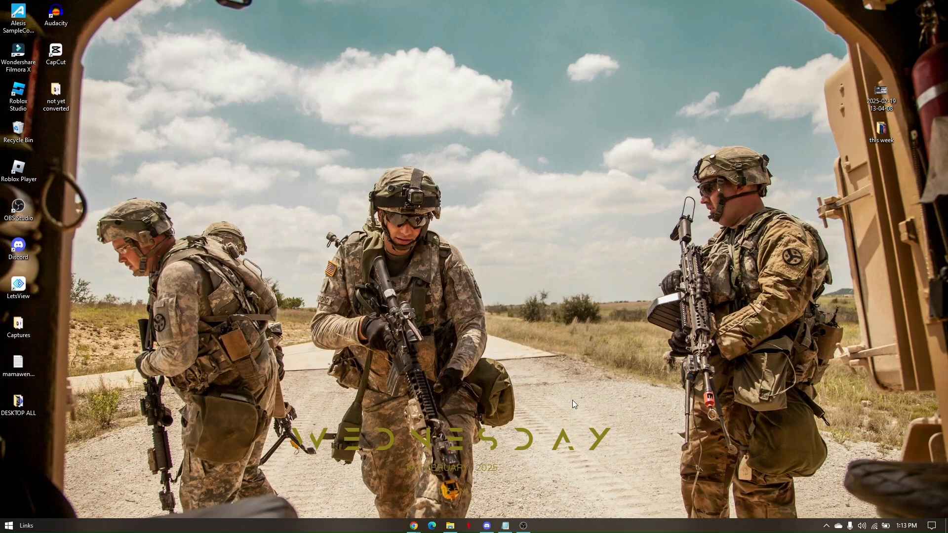
right_click(551, 524)
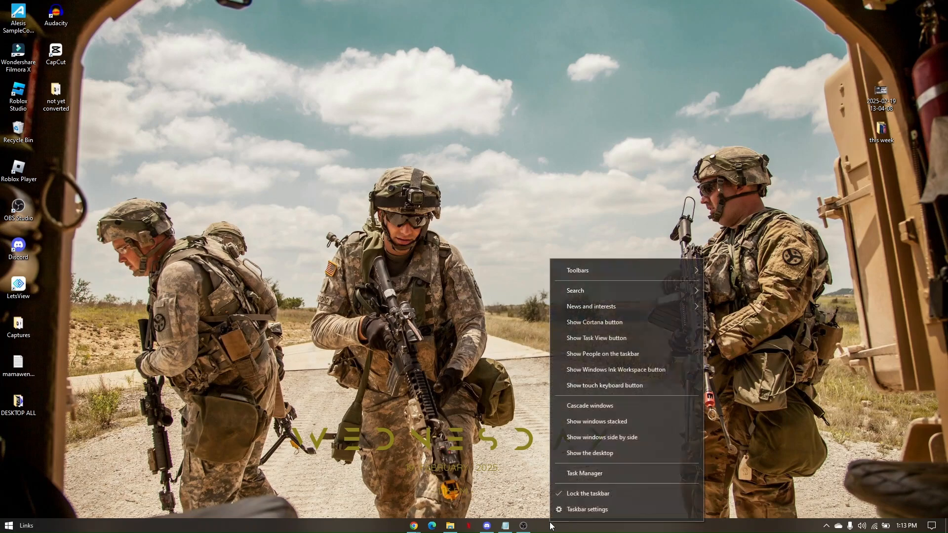
left_click(584, 474)
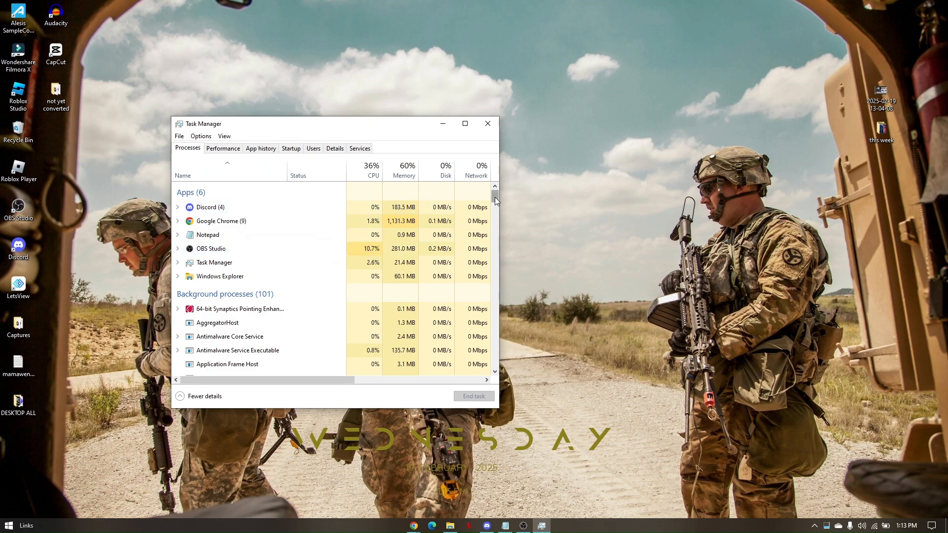
scroll(222, 255, "down", 4)
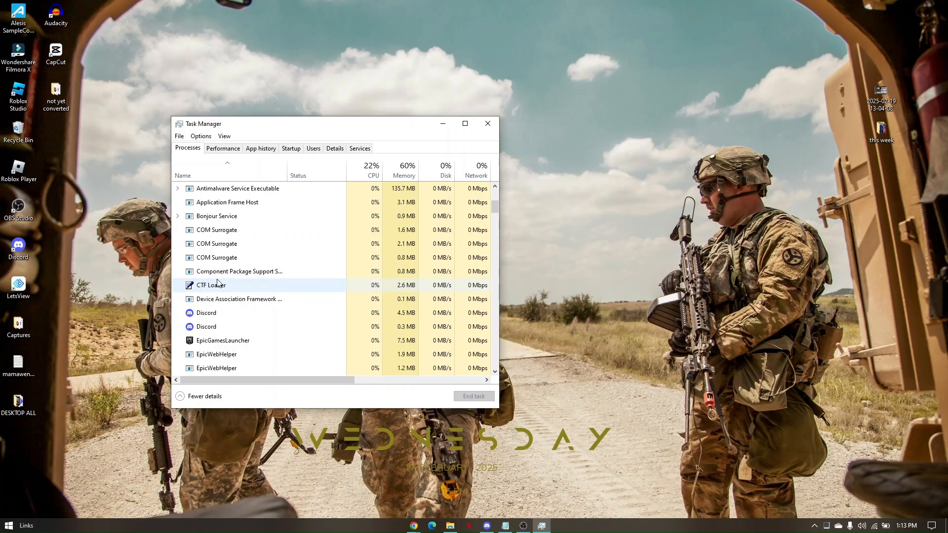
left_click(215, 340)
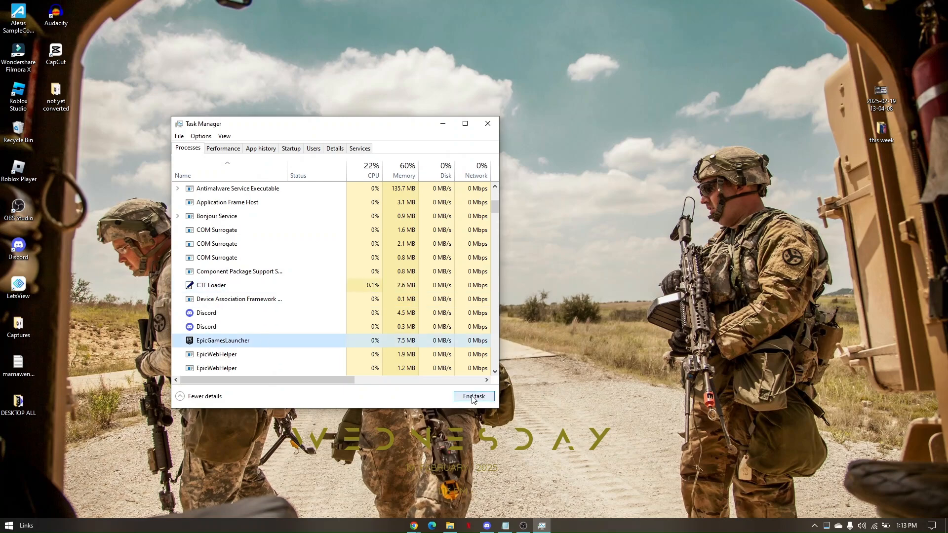
left_click(223, 148)
left_click(261, 149)
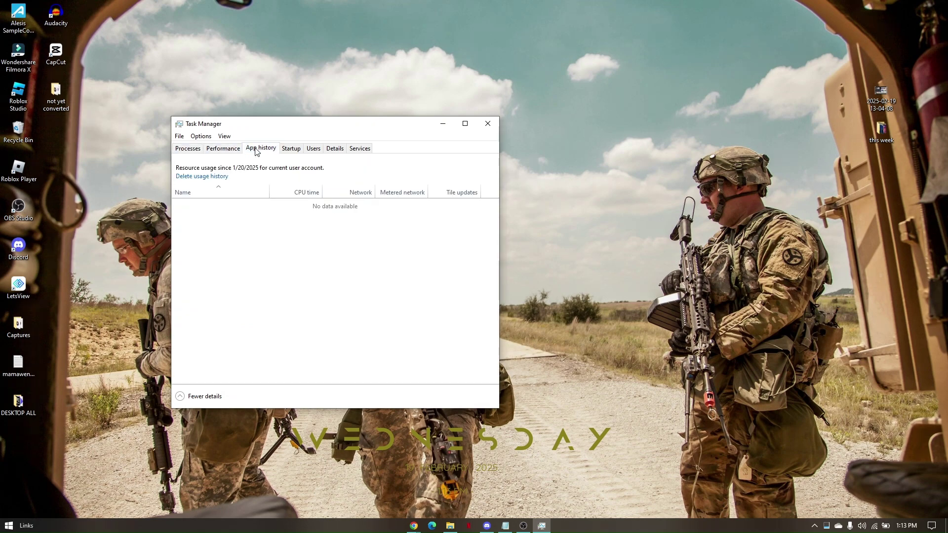
left_click(291, 148)
left_click(335, 148)
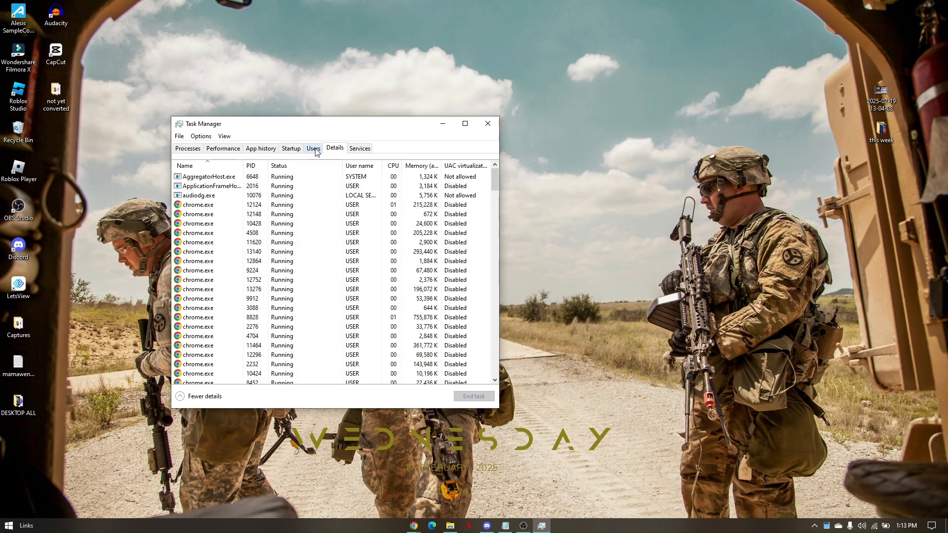
left_click(360, 148)
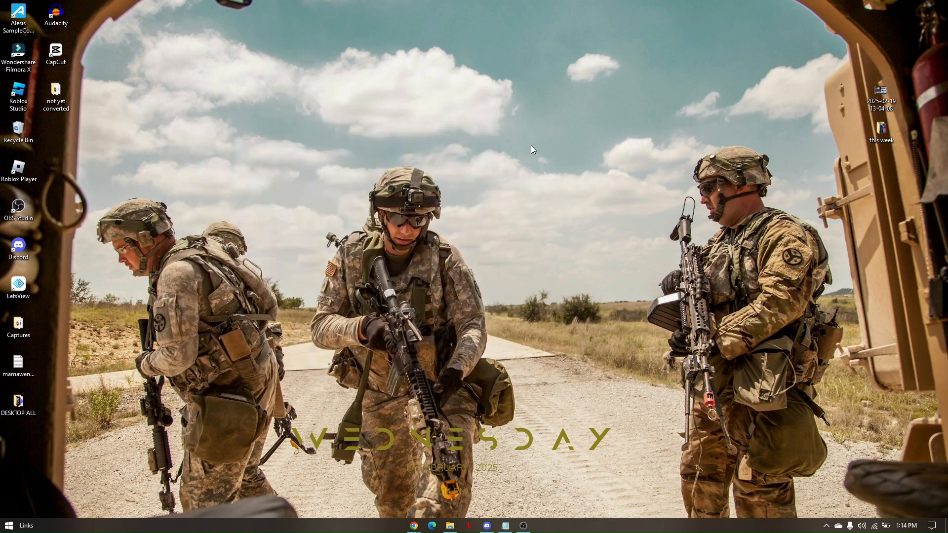
Search 'update' from Start and open the Check for updates settings page.
left_click(10, 529)
type("update")
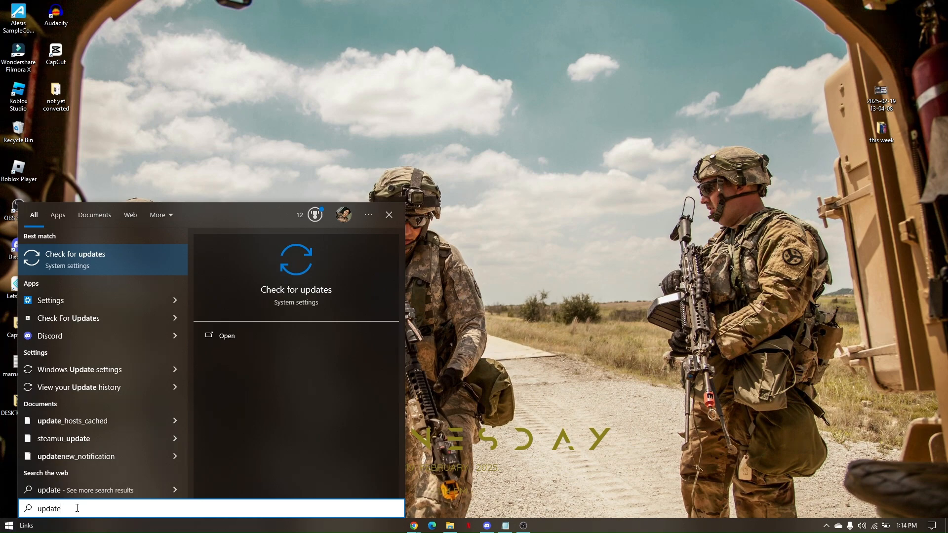
left_click(59, 259)
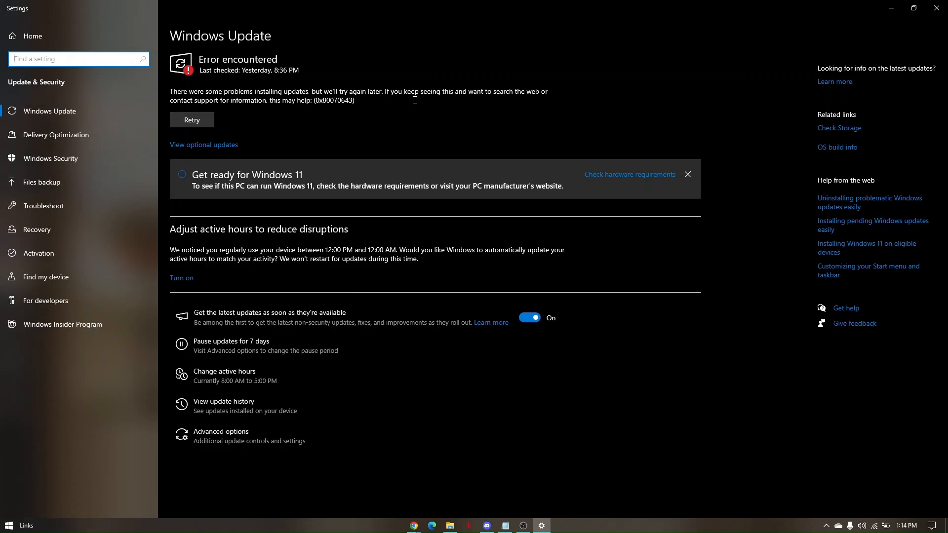
Close Settings, refresh the desktop and restore Chrome with the Rainbow Six Siege page.
left_click(936, 8)
right_click(478, 250)
left_click(497, 280)
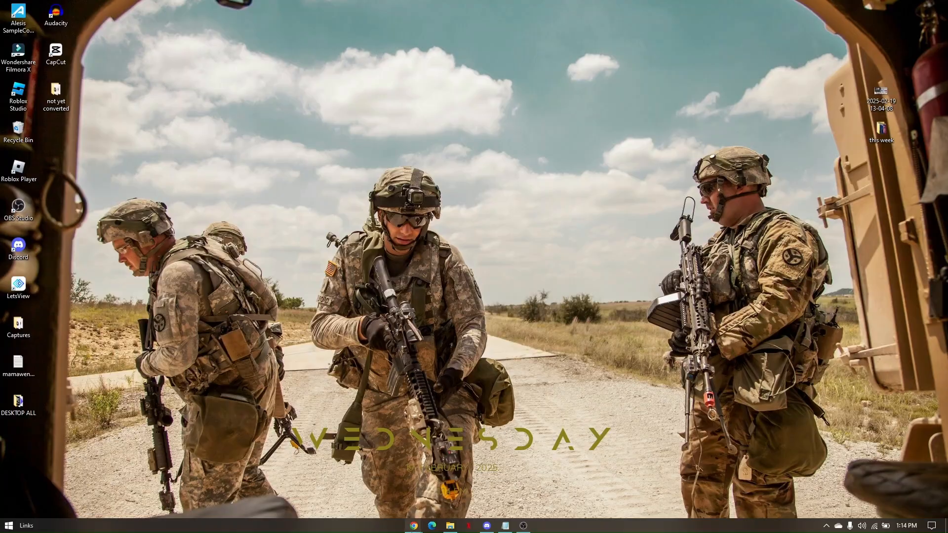
mouse_move(414, 526)
left_click(445, 485)
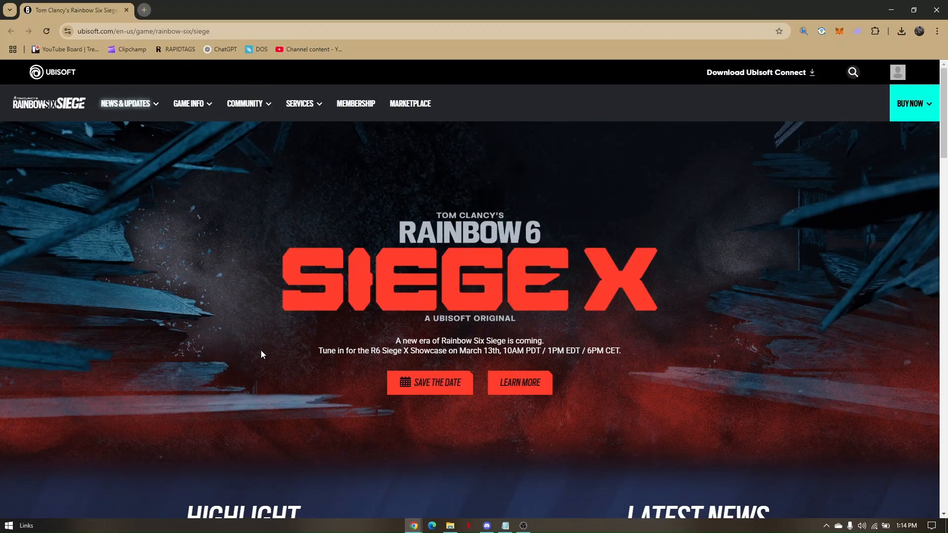